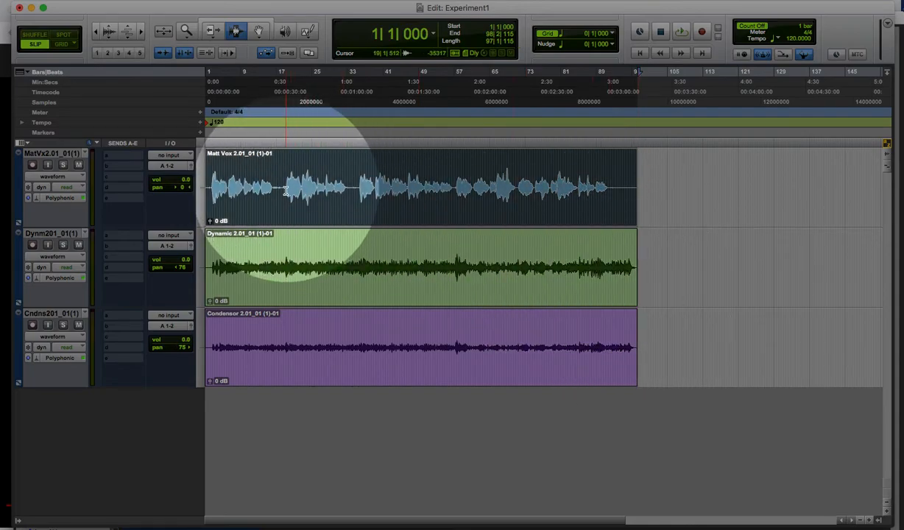
# Select the vocal phrase from bar 19 to bar 22 on the Matt Vox clip and check it at closer horizontal zoom
pyautogui.moveTo(285, 191); pyautogui.dragTo(295, 192)
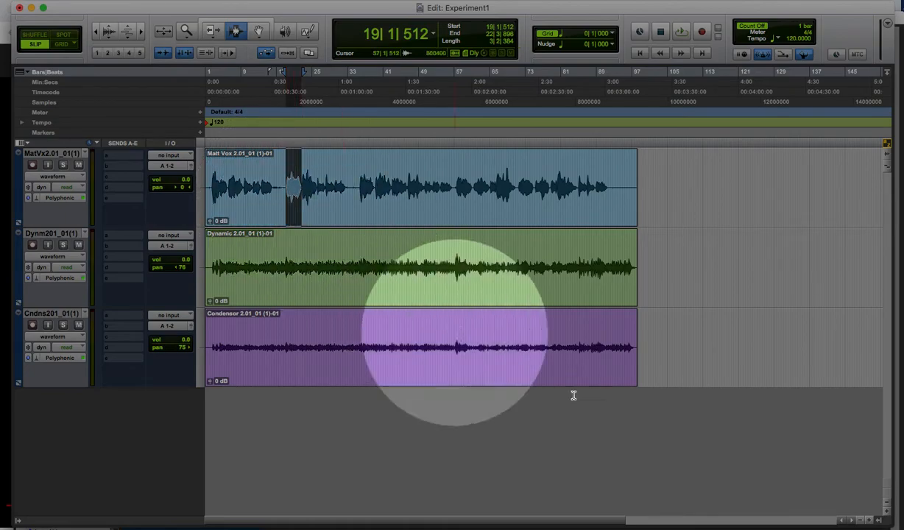
pyautogui.click(870, 522)
pyautogui.click(870, 522)
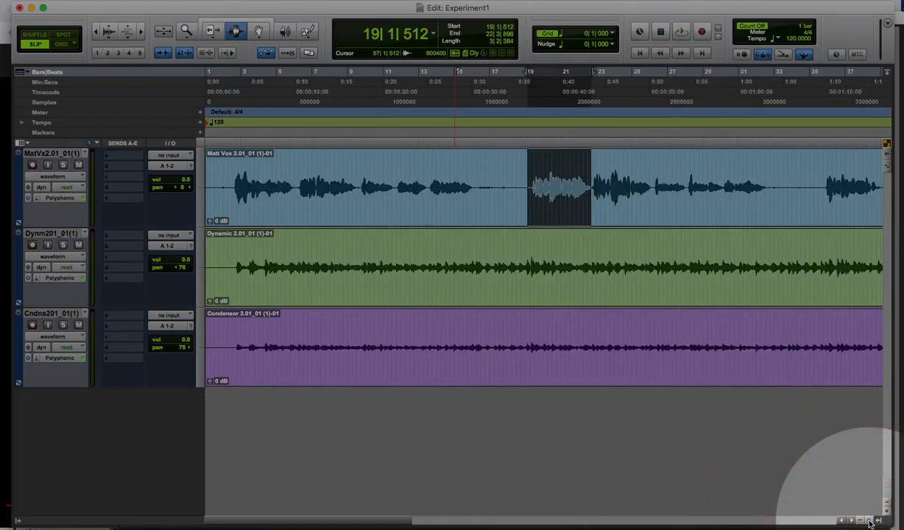
pyautogui.click(870, 522)
pyautogui.click(861, 522)
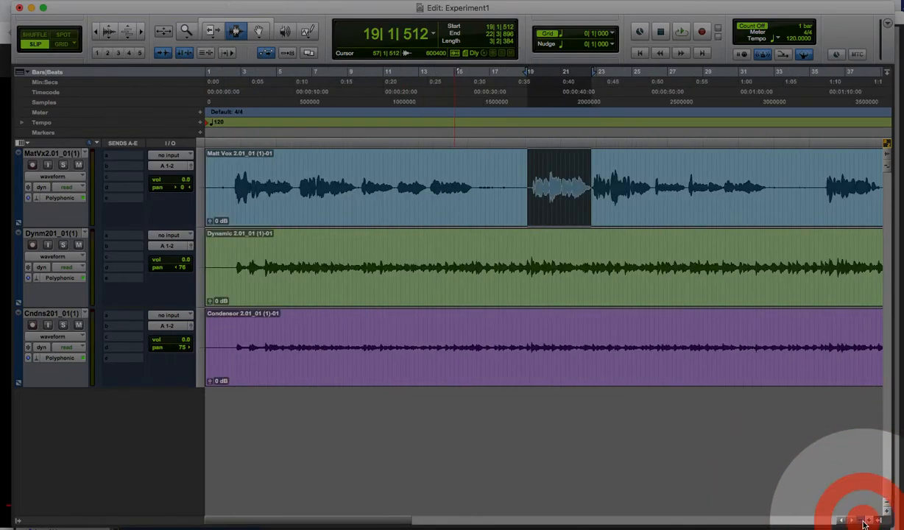
pyautogui.click(861, 522)
pyautogui.click(861, 522)
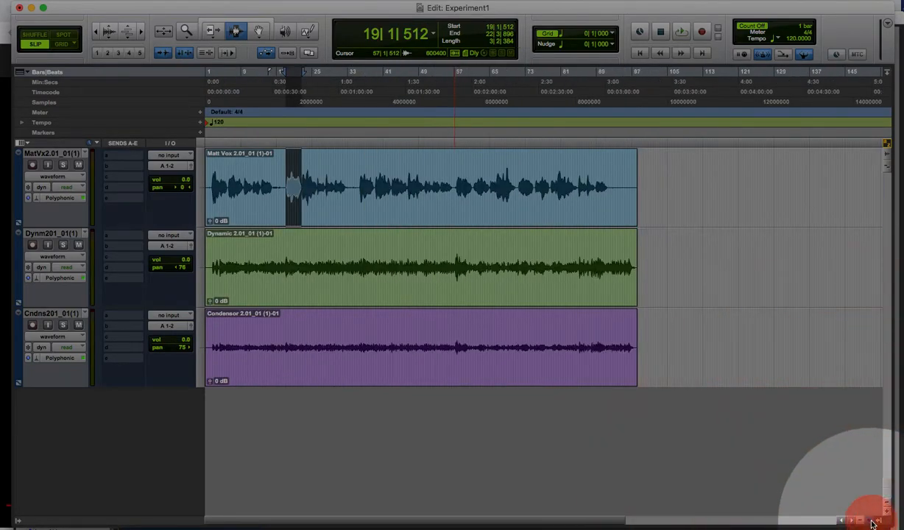
# Zoom in horizontally on the phrase at bar 19 and select its first short word on the vocal track
pyautogui.click(871, 522)
pyautogui.click(871, 521)
pyautogui.click(871, 522)
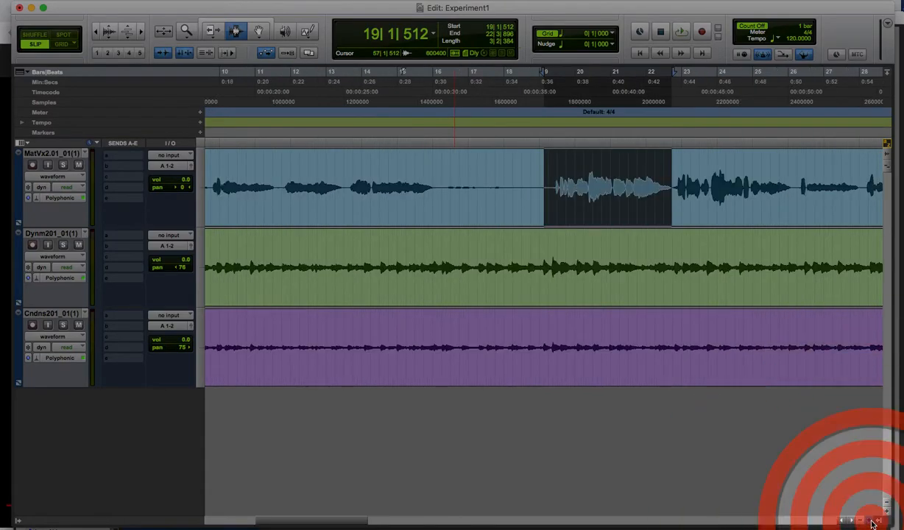
pyautogui.click(871, 522)
pyautogui.click(871, 522)
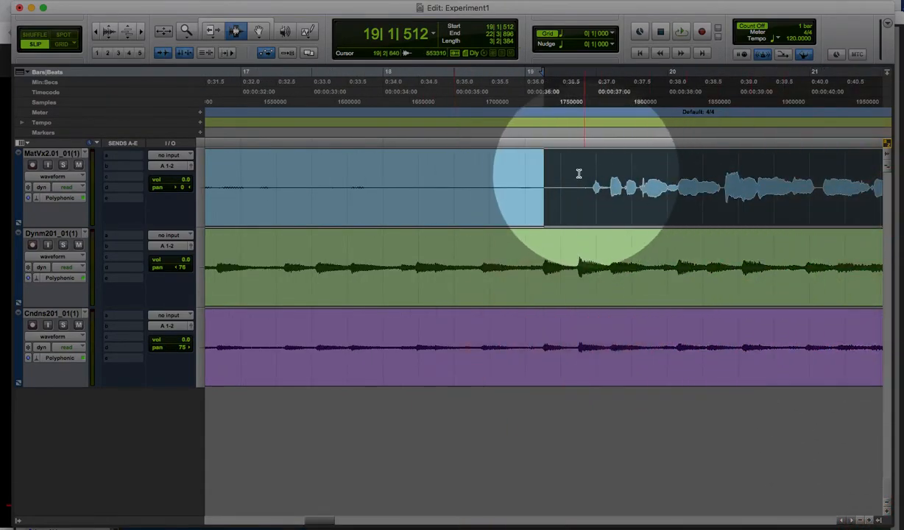
pyautogui.moveTo(591, 190); pyautogui.dragTo(609, 191)
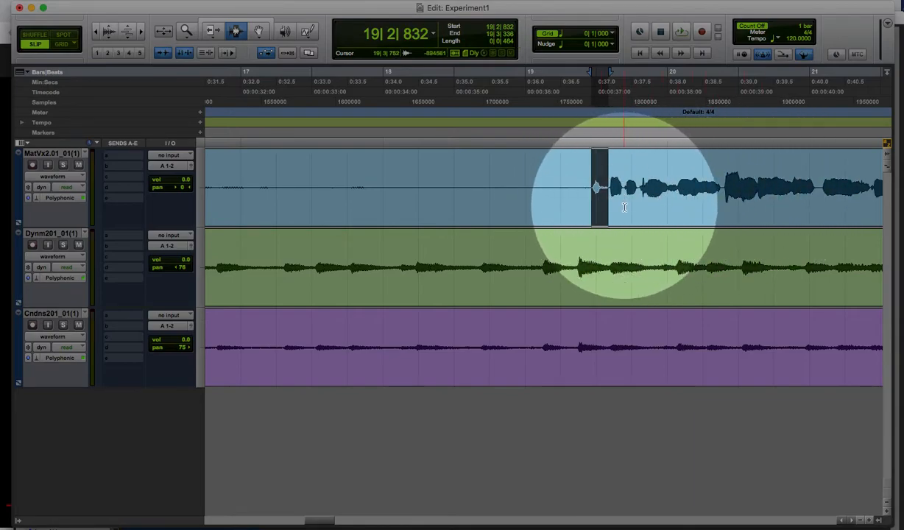
# Place the insertion point at 19|3|752 on the vocal track and zoom out until the full clips fit the timeline
pyautogui.click(624, 208)
pyautogui.click(864, 521)
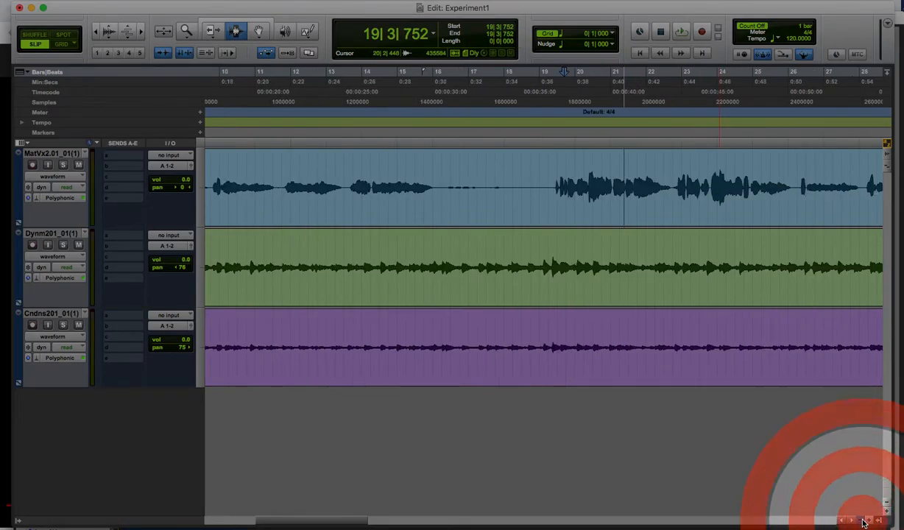
pyautogui.click(864, 521)
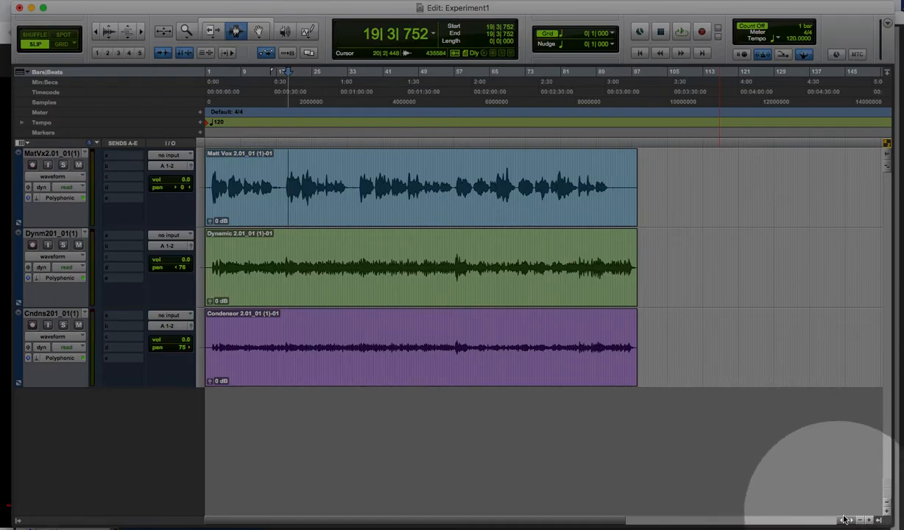
pyautogui.click(548, 342)
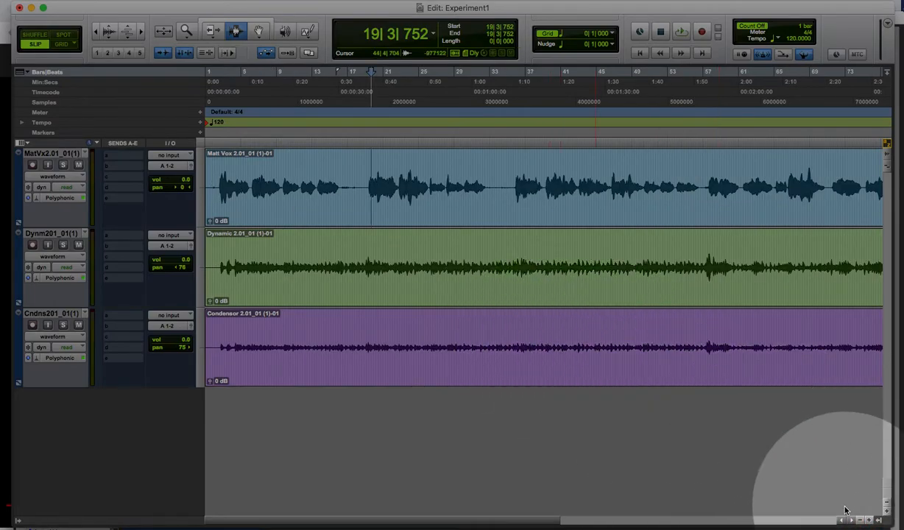
pyautogui.click(864, 521)
pyautogui.click(521, 318)
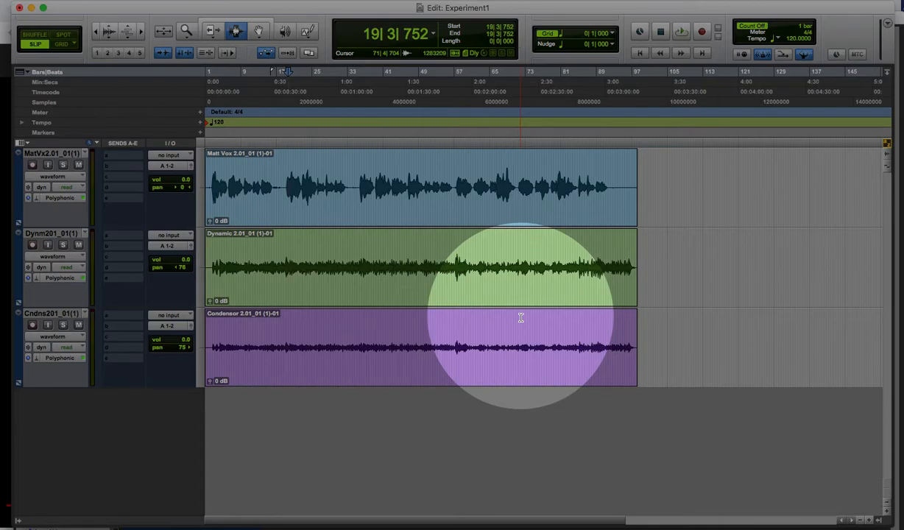
# Zoom the timeline far out, and zoom in on the insertion point near bar 19 until individual words show
pyautogui.press('super+[')
pyautogui.press('super+[')
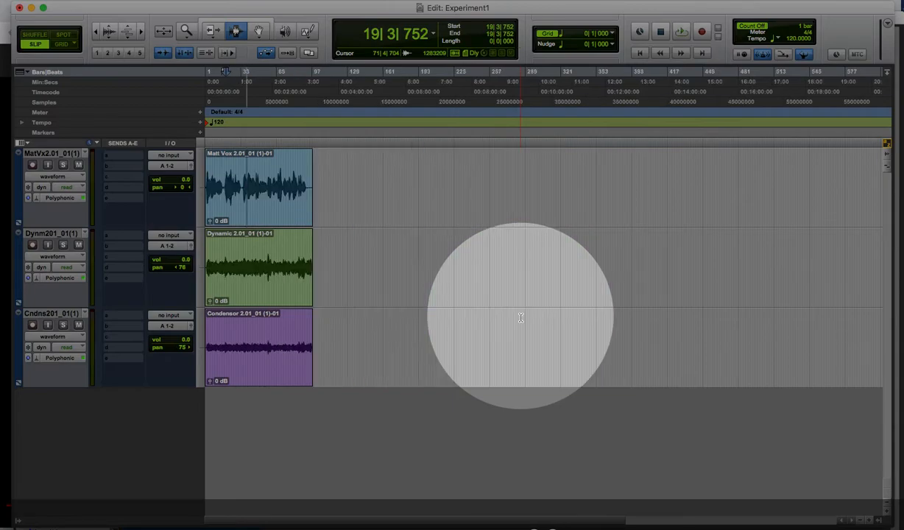
pyautogui.press('super+[')
pyautogui.press('super+]')
pyautogui.press('super+]')
pyautogui.press('super+]')
pyautogui.press('super+]')
pyautogui.press('super+]')
pyautogui.press('super+]')
pyautogui.press('super+]')
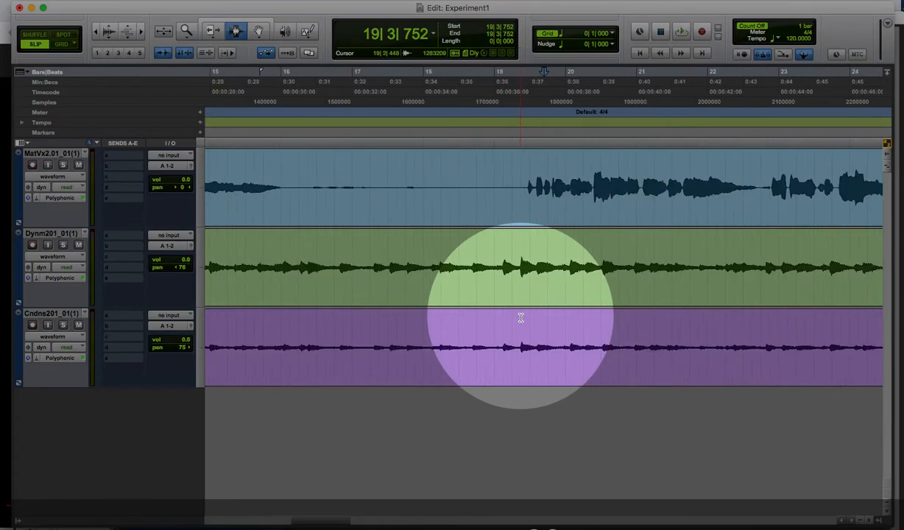
# Zoom horizontally out and in around bar 19, ending zoomed out with roughly the first 75 bars in view
pyautogui.press('super+[')
pyautogui.press('super+[')
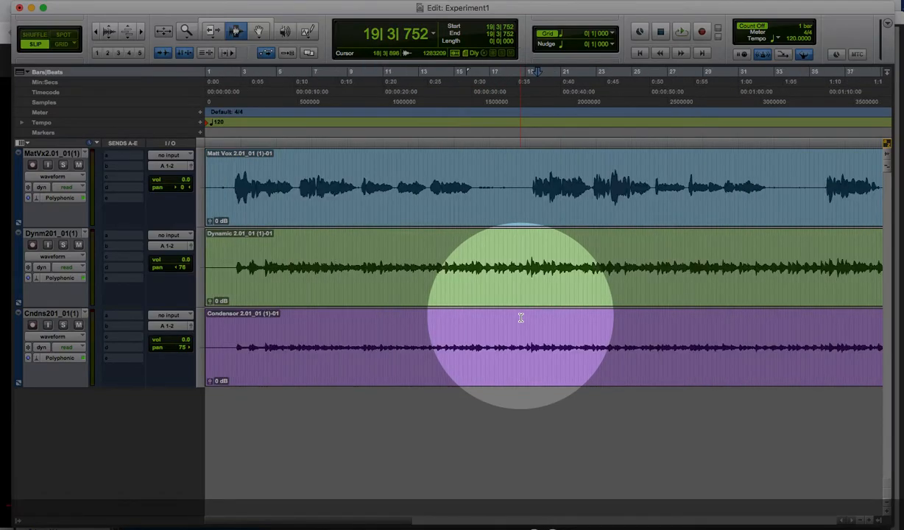
pyautogui.press('super+]')
pyautogui.press('super+]')
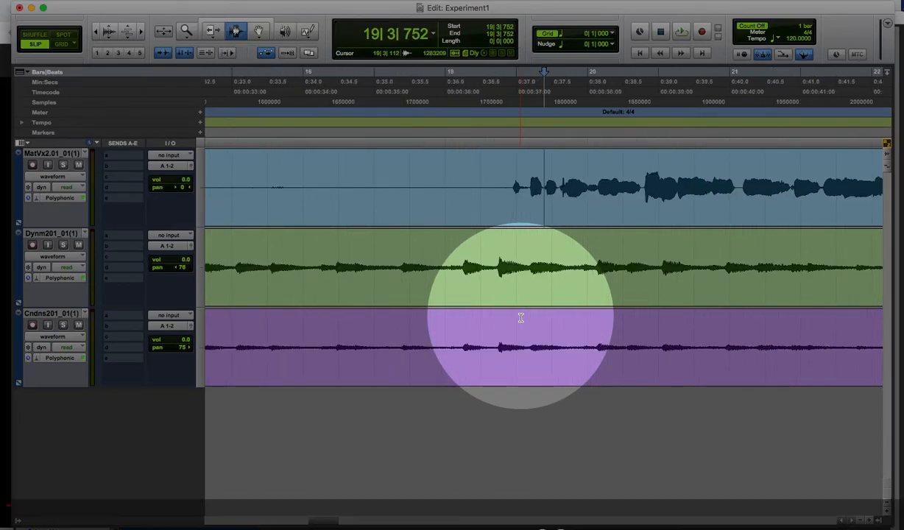
pyautogui.press('super+[')
pyautogui.press('super+[')
pyautogui.press('super+[')
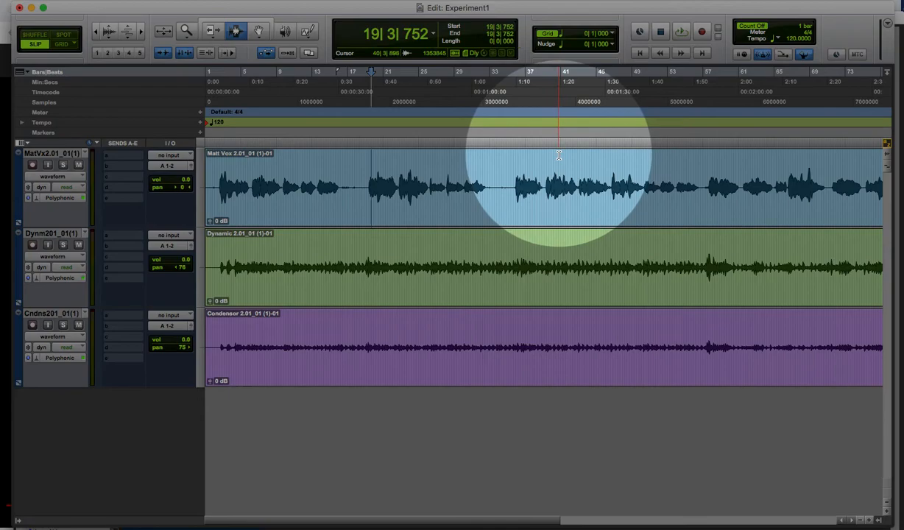
# Zoom in four levels around the insertion point, zoom out past the clips' end, and return one level closer
pyautogui.press('t')
pyautogui.press('t')
pyautogui.press('t')
pyautogui.press('t')
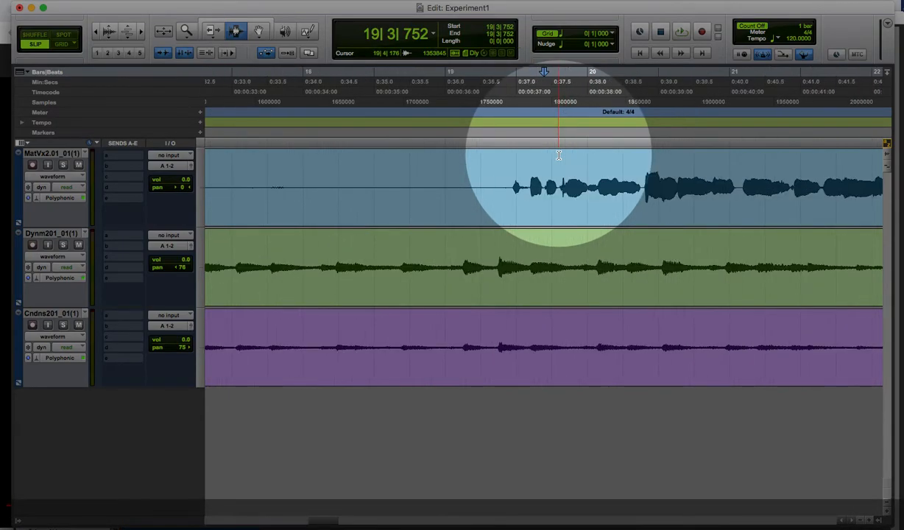
pyautogui.press('r')
pyautogui.press('r')
pyautogui.press('r')
pyautogui.press('r')
pyautogui.press('r')
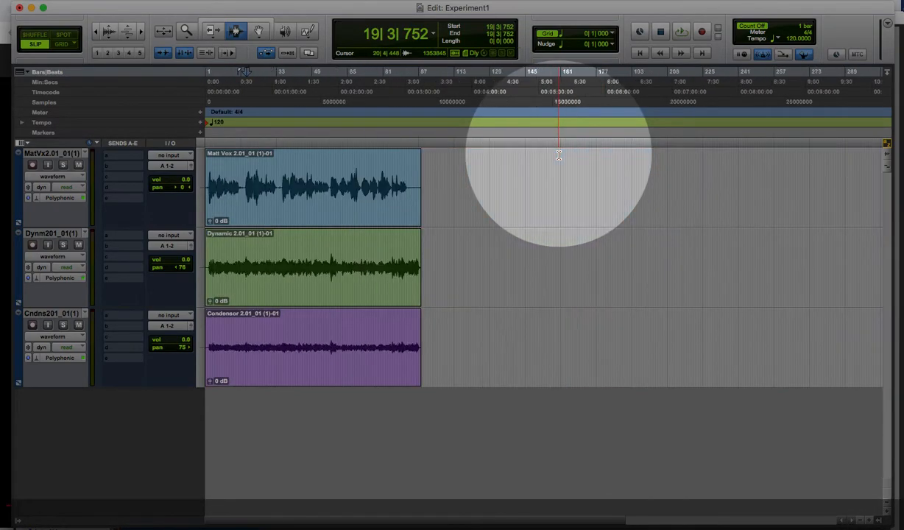
pyautogui.press('t')
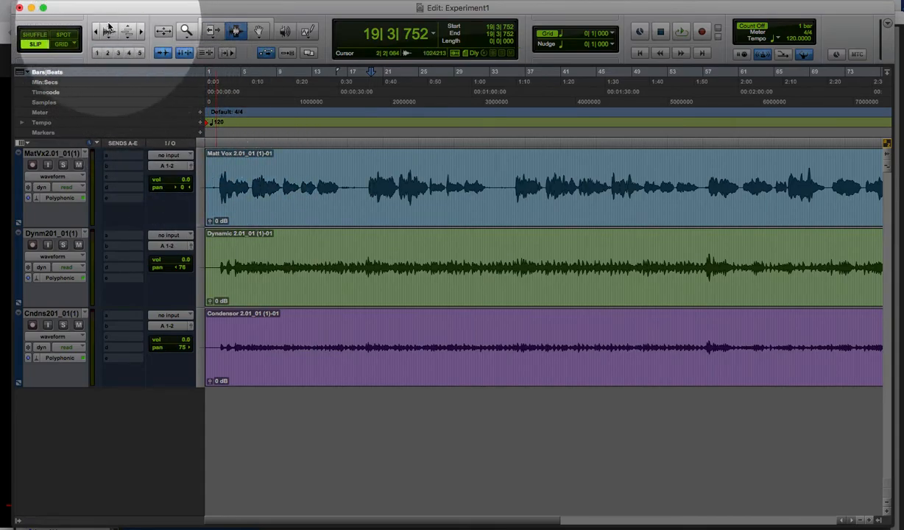
# Zoom in on the vocal passage starting at bar 6 and select its first word, from 6|2|384 to 6|4|416
pyautogui.moveTo(251, 187); pyautogui.dragTo(351, 190)
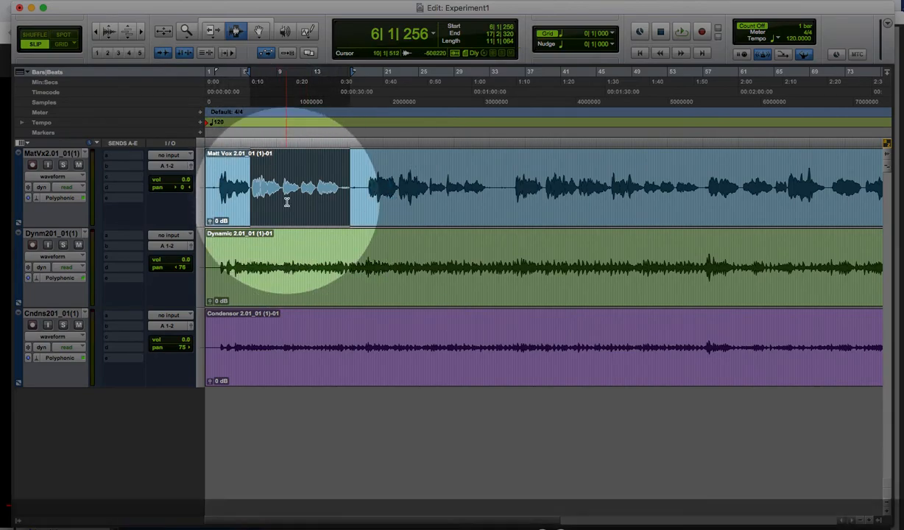
pyautogui.press('super+bracketright')
pyautogui.press('super+bracketright')
pyautogui.press('super+bracketright')
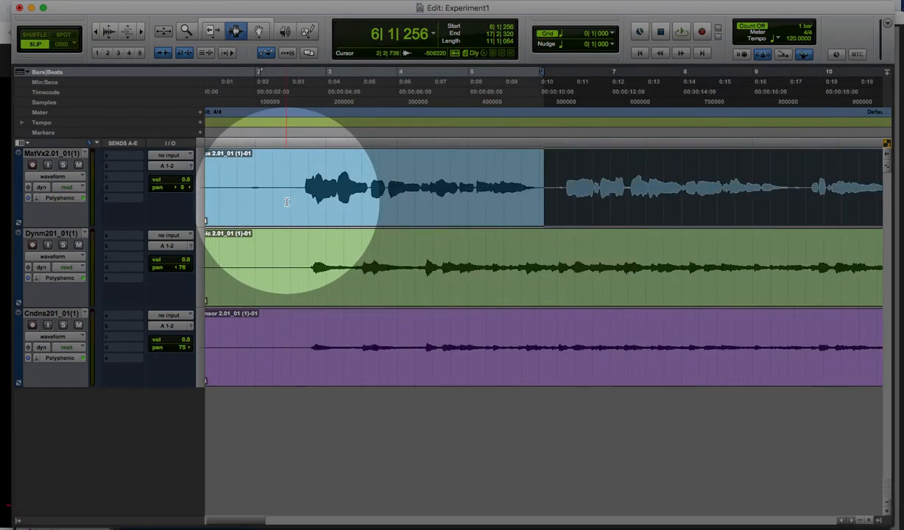
pyautogui.click(852, 521)
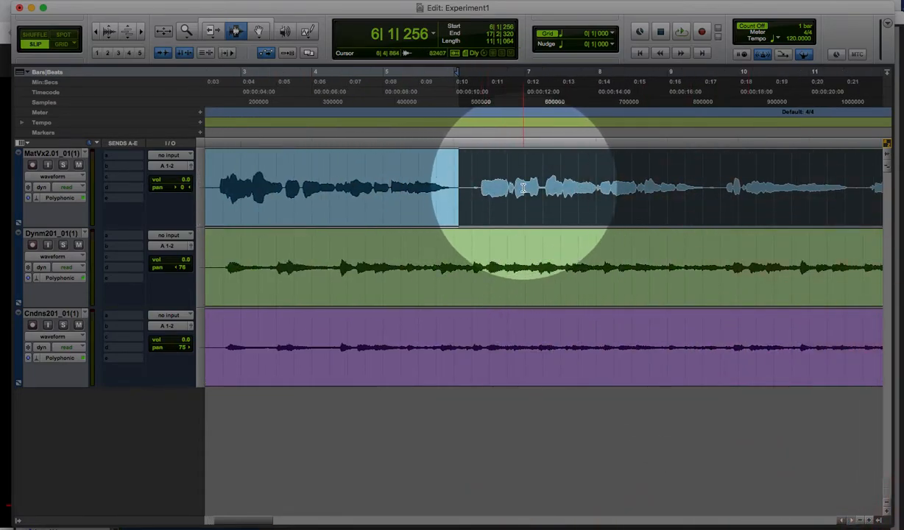
pyautogui.moveTo(478, 188); pyautogui.dragTo(513, 189)
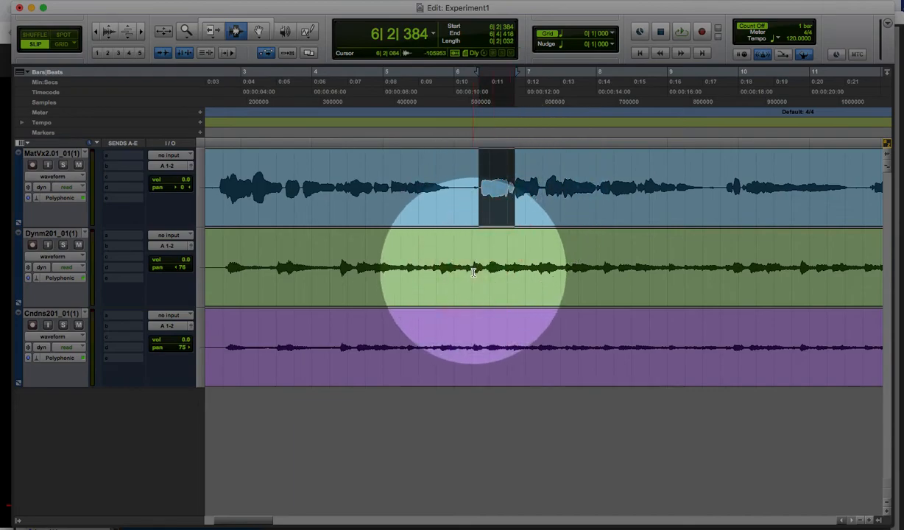
# Enlarge the audio waveforms vertically by two levels on all tracks, and reduce them back to their original height
pyautogui.click(109, 31)
pyautogui.click(109, 31)
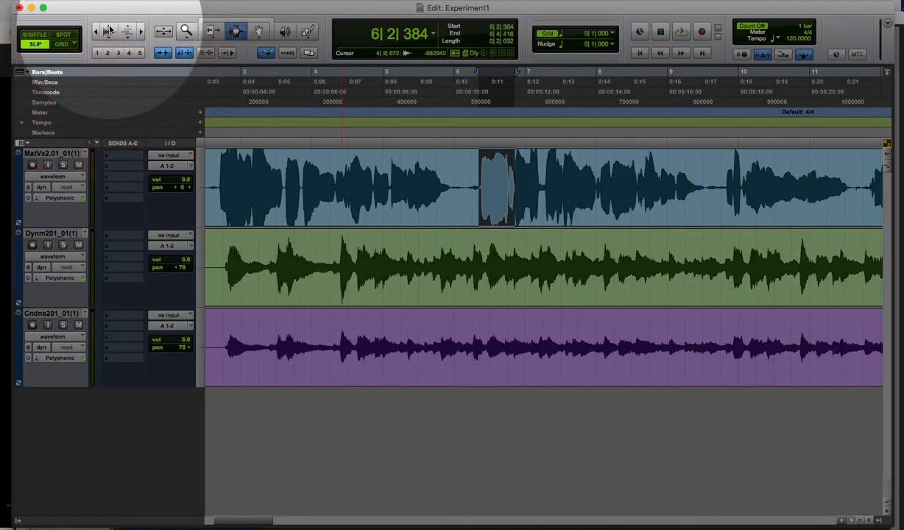
pyautogui.click(109, 40)
pyautogui.click(108, 41)
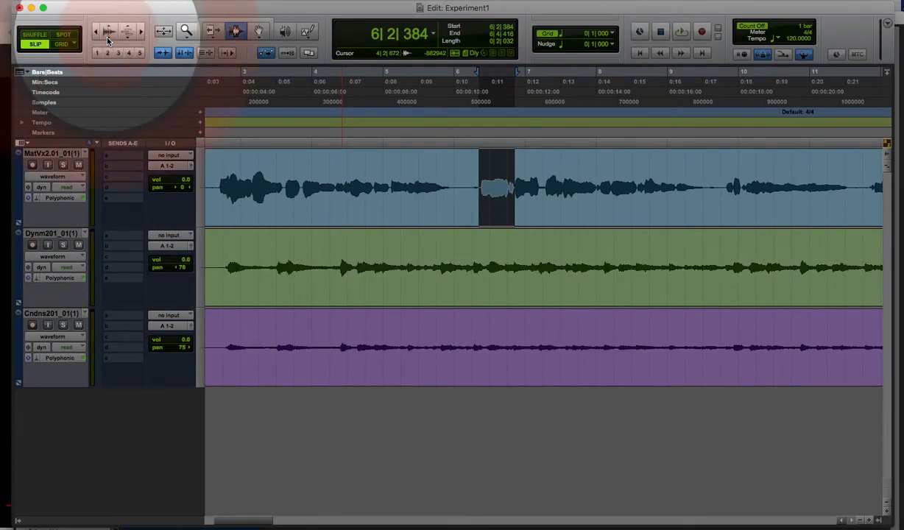
# Magnify the audio waveforms by three vertical zoom levels, and bring them back down to normal height
pyautogui.click(110, 30)
pyautogui.click(110, 30)
pyautogui.click(110, 30)
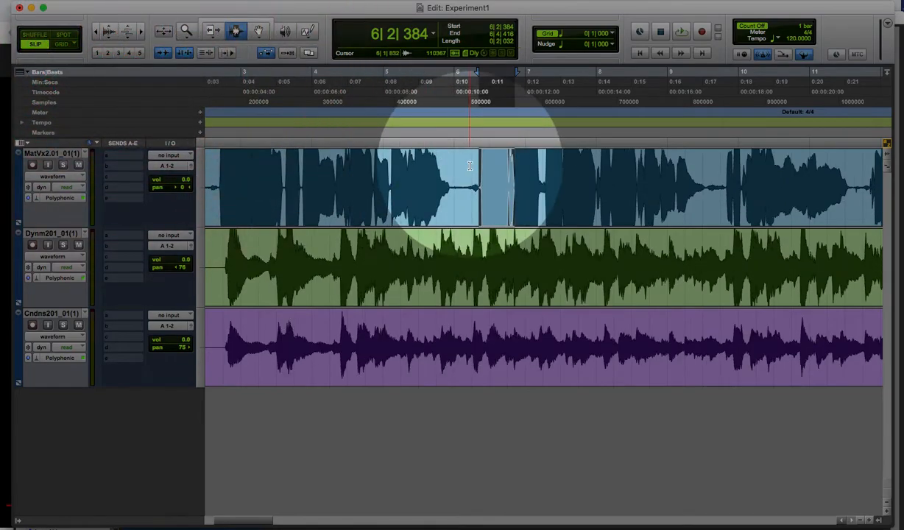
pyautogui.click(108, 41)
pyautogui.click(109, 40)
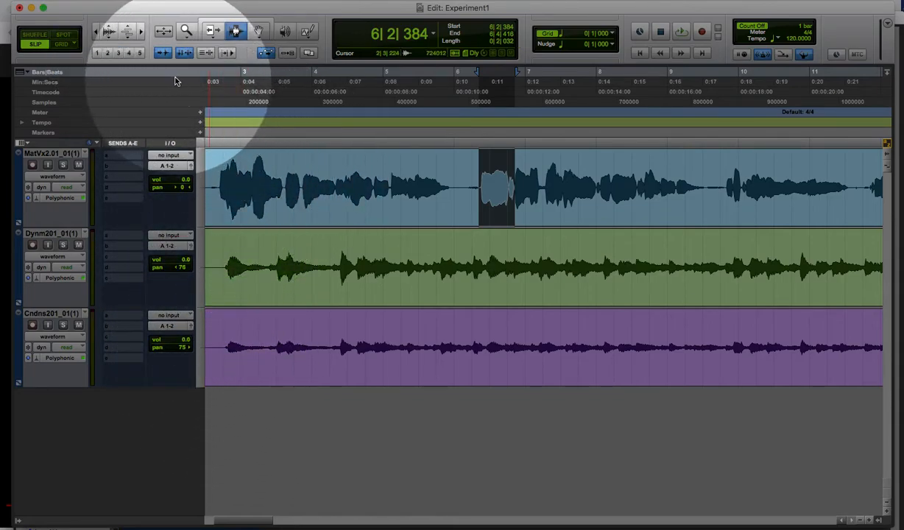
pyautogui.click(108, 40)
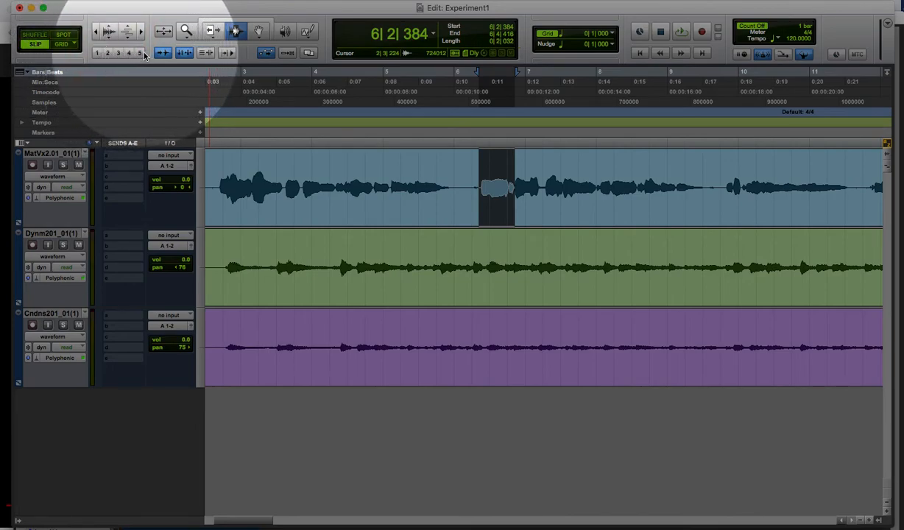
# Recall zoom preset 1 and place the insertion point at bar 115 on the vocal track, beyond the clip's end
pyautogui.click(232, 520)
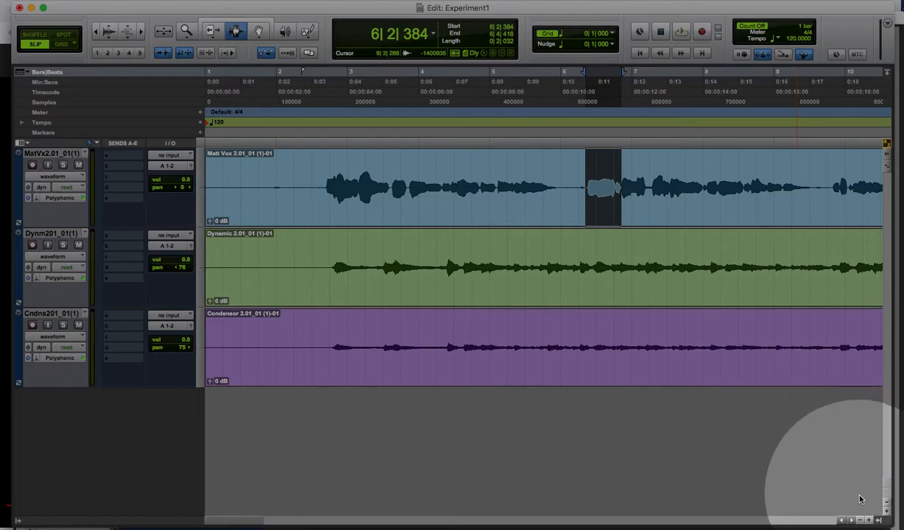
pyautogui.click(96, 53)
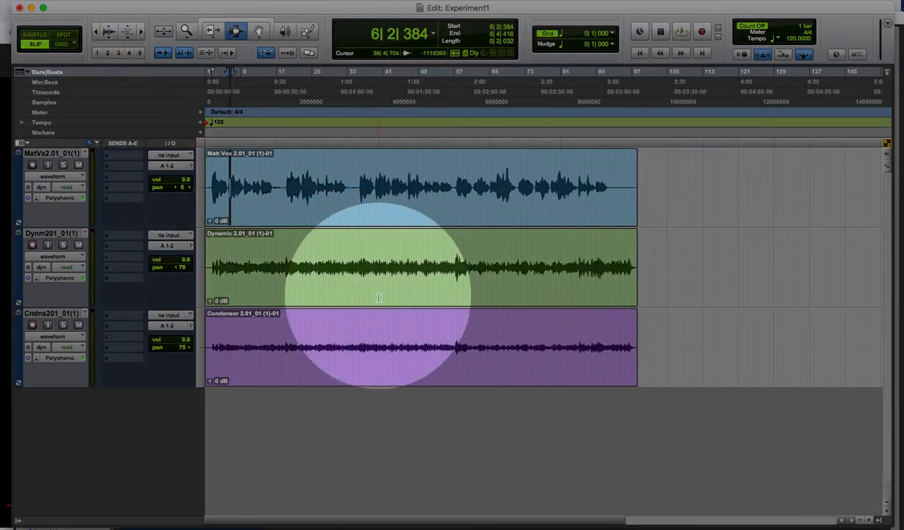
pyautogui.click(702, 228)
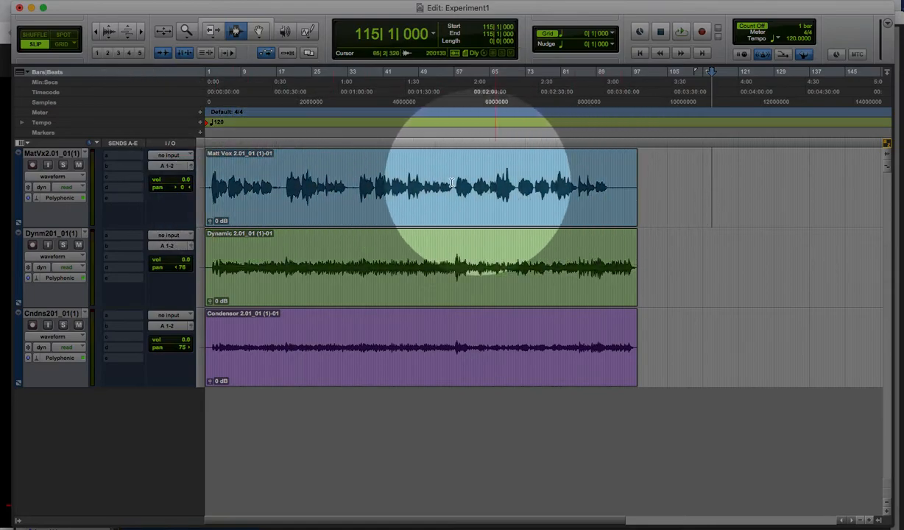
# Recall zoom preset 5, go to the session start at that magnification, and restore the full-clip view with zoom preset 1
pyautogui.click(139, 53)
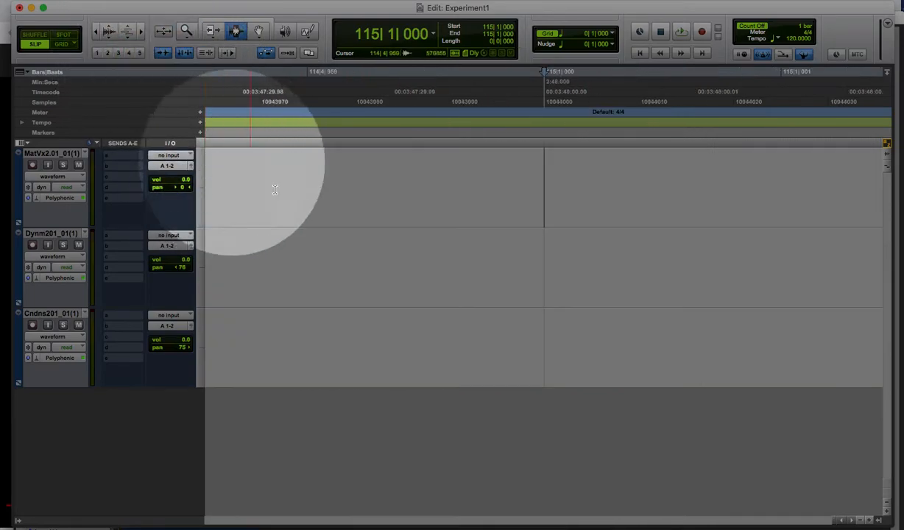
pyautogui.hscroll(-10, 350, 496)
pyautogui.hscroll(-10, 350, 497)
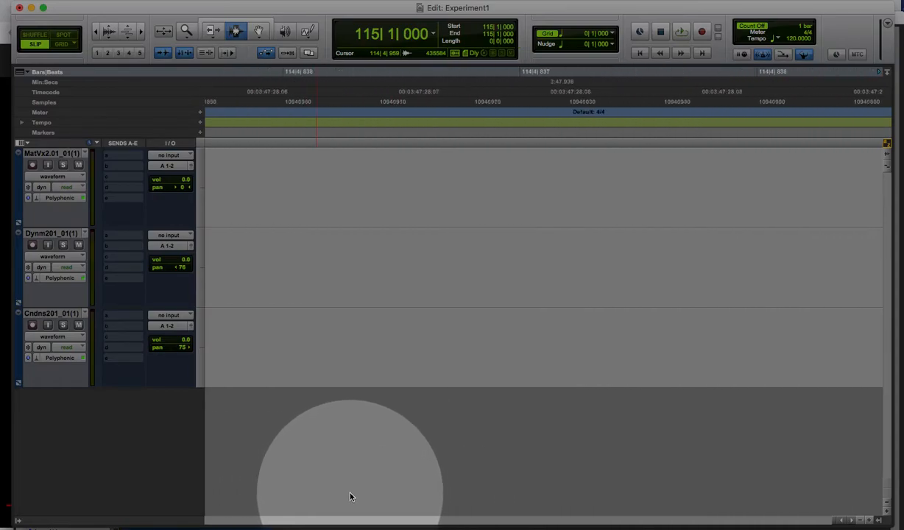
pyautogui.moveTo(803, 525); pyautogui.dragTo(206, 510)
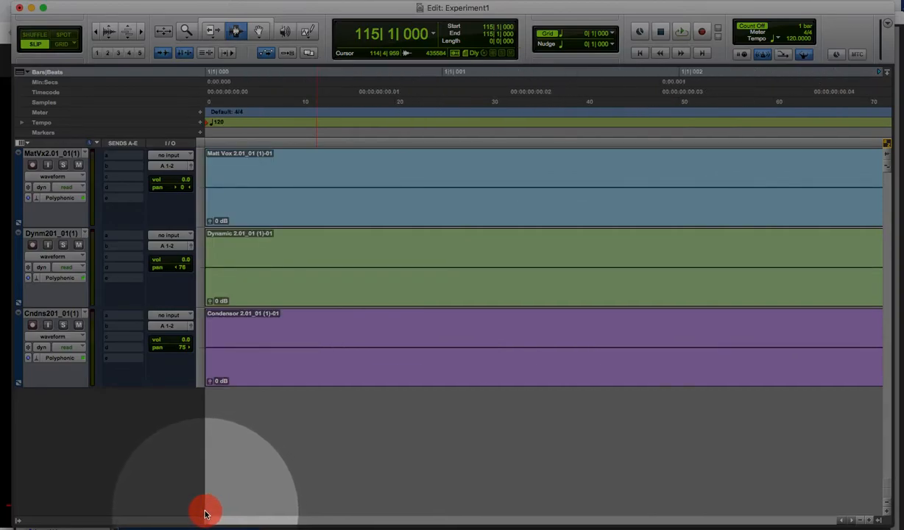
pyautogui.click(96, 55)
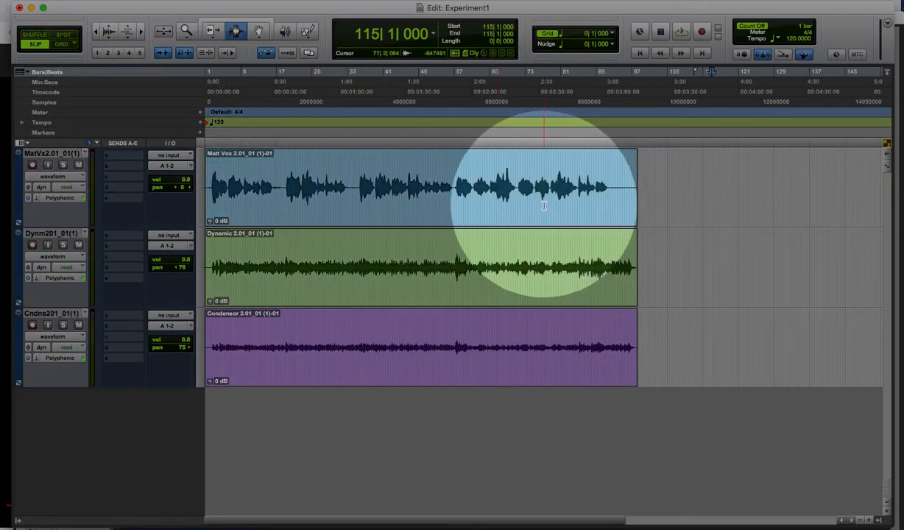
# Recall zoom preset 2, scroll back near the start of the clips, and restore the full-clip view with zoom preset 1
pyautogui.click(107, 54)
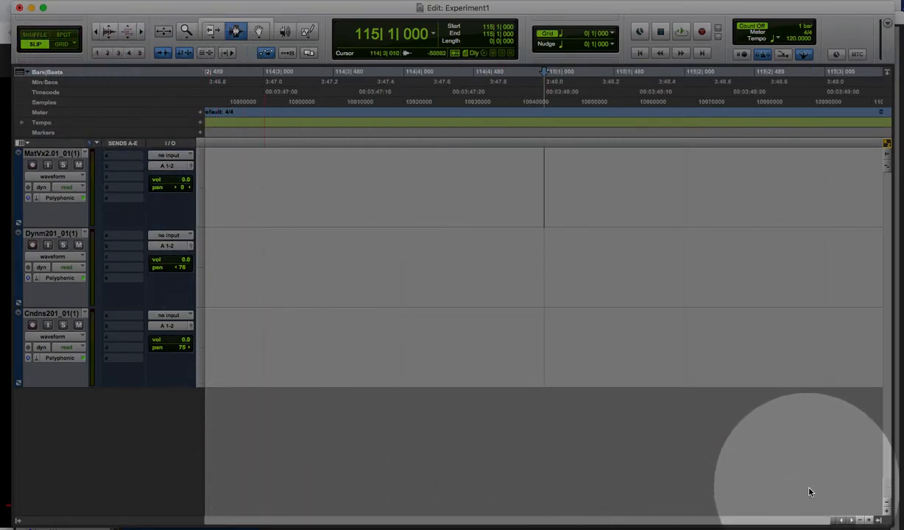
pyautogui.moveTo(836, 525); pyautogui.dragTo(215, 520)
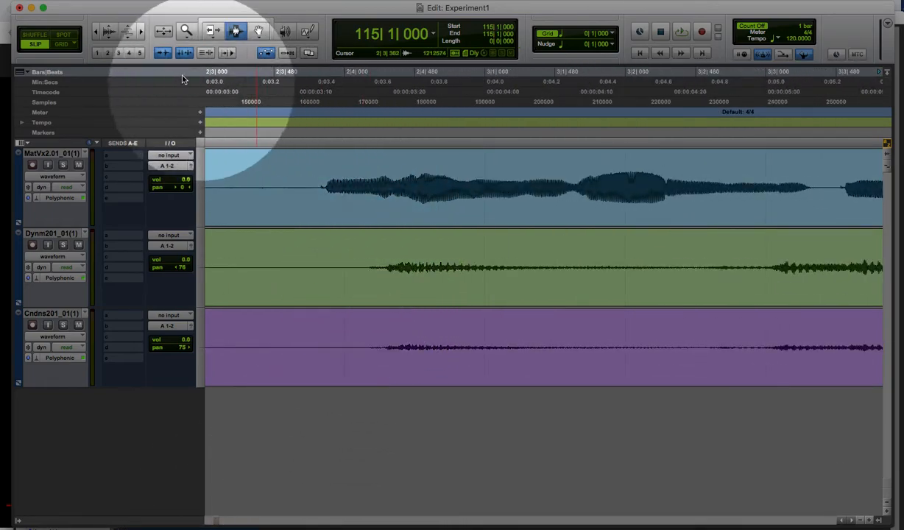
pyautogui.click(96, 53)
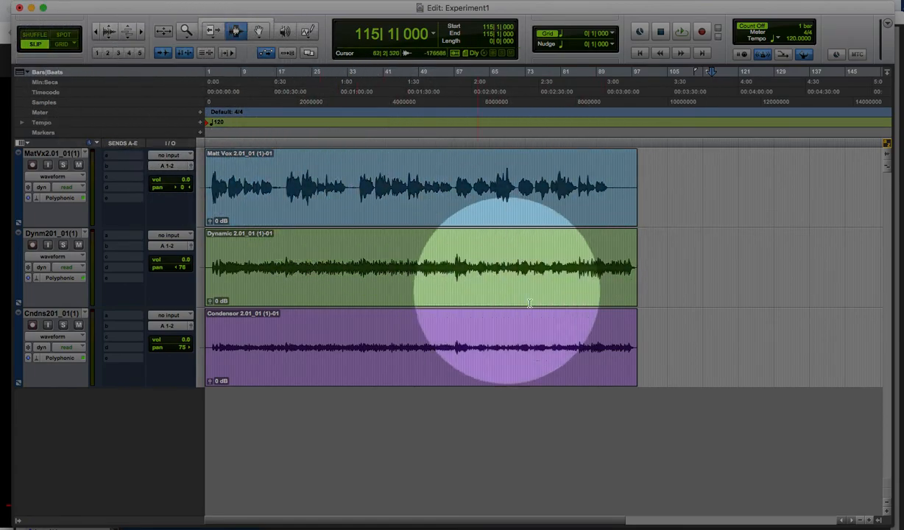
# Zoom in horizontally to show about the first 19 bars and select the vocal track's first phrase, from 2|3|128 to 6|1|256
pyautogui.click(871, 522)
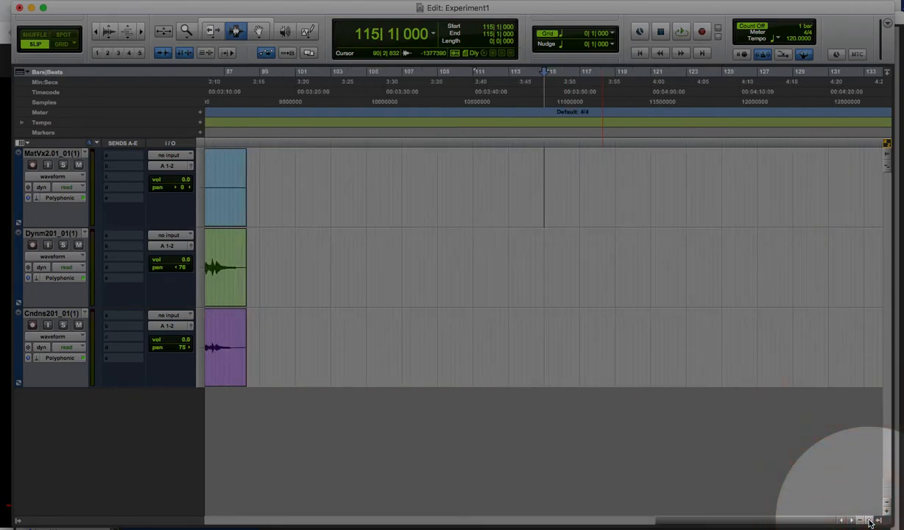
pyautogui.click(870, 522)
pyautogui.moveTo(812, 524); pyautogui.dragTo(226, 518)
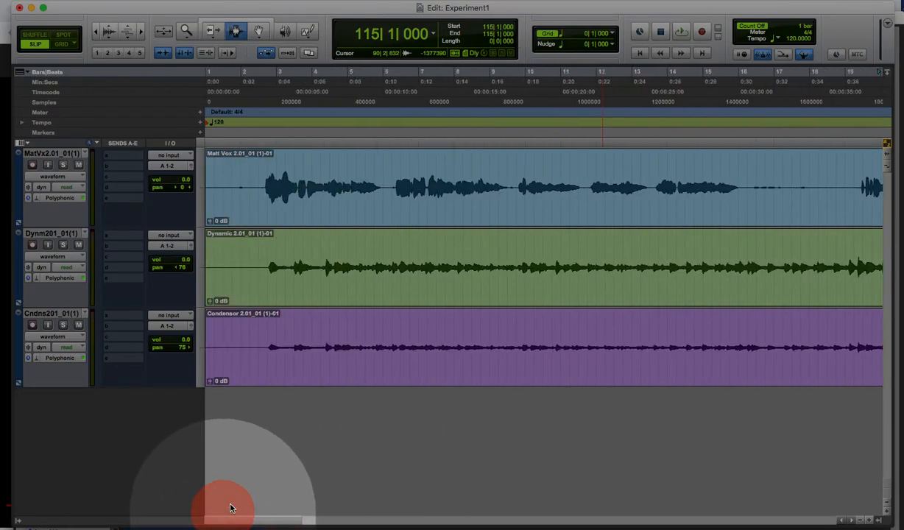
pyautogui.moveTo(259, 193); pyautogui.dragTo(384, 193)
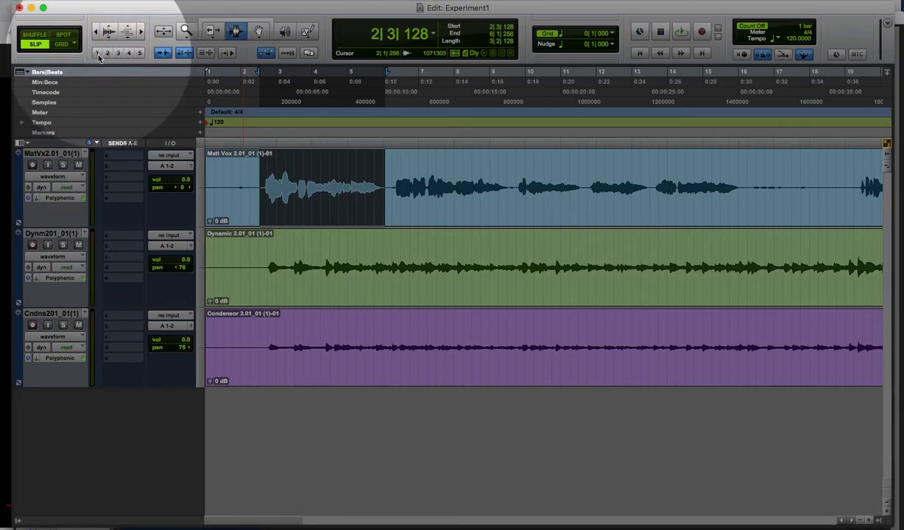
# Switch through zoom presets 1, 2 and 3, and zoom out horizontally until the whole selected vocal phrase fits in view
pyautogui.click(98, 53)
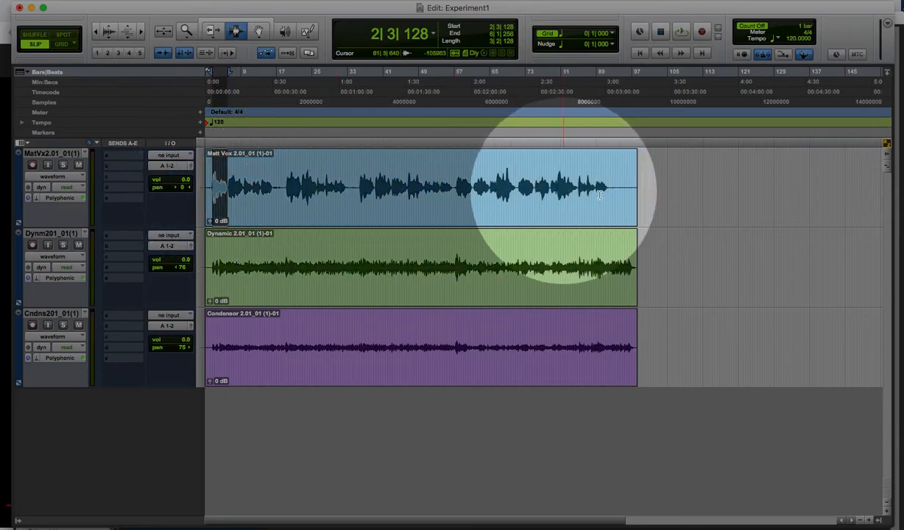
pyautogui.click(109, 56)
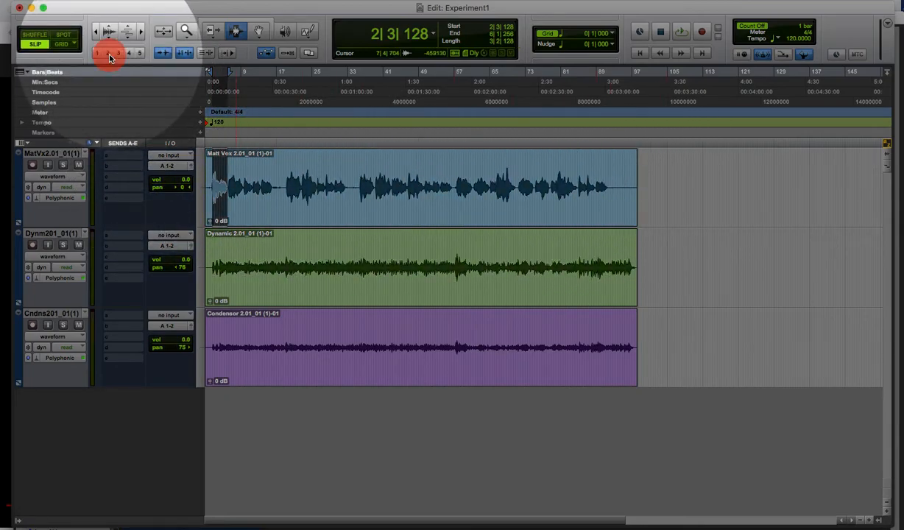
pyautogui.click(117, 53)
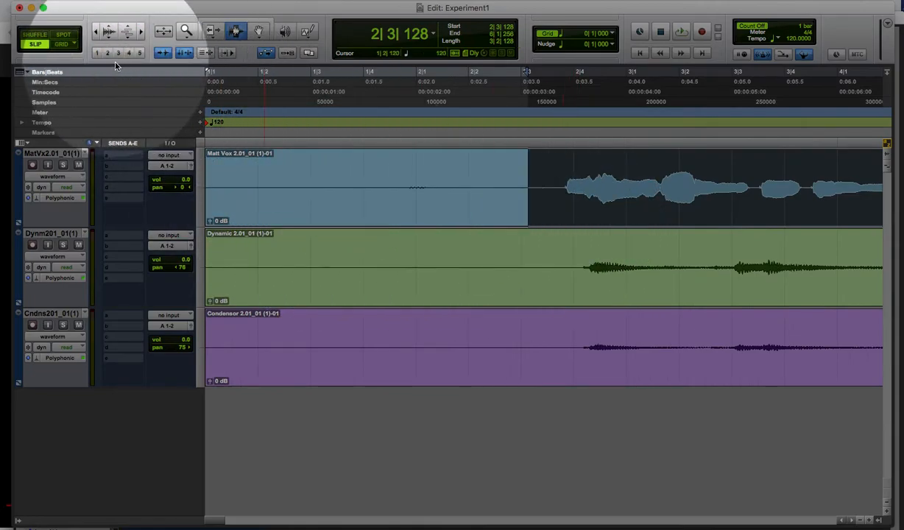
pyautogui.click(861, 523)
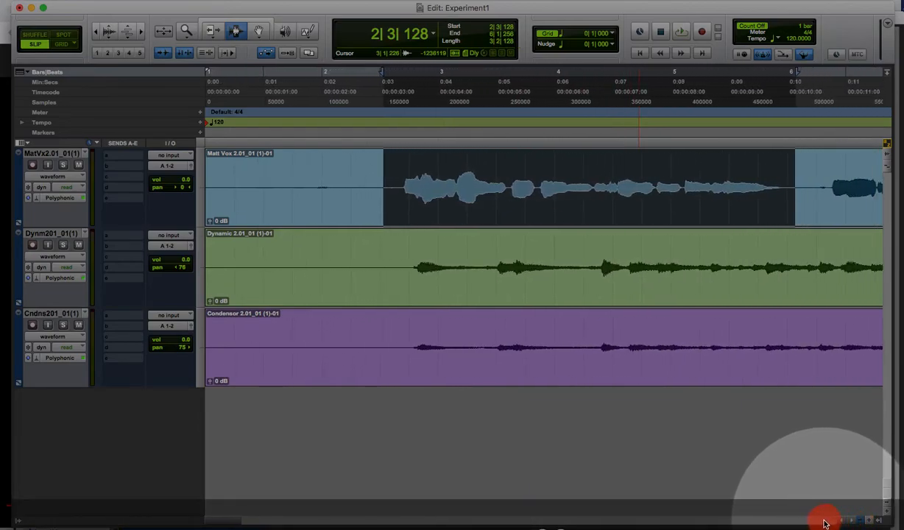
pyautogui.moveTo(824, 524); pyautogui.dragTo(830, 524)
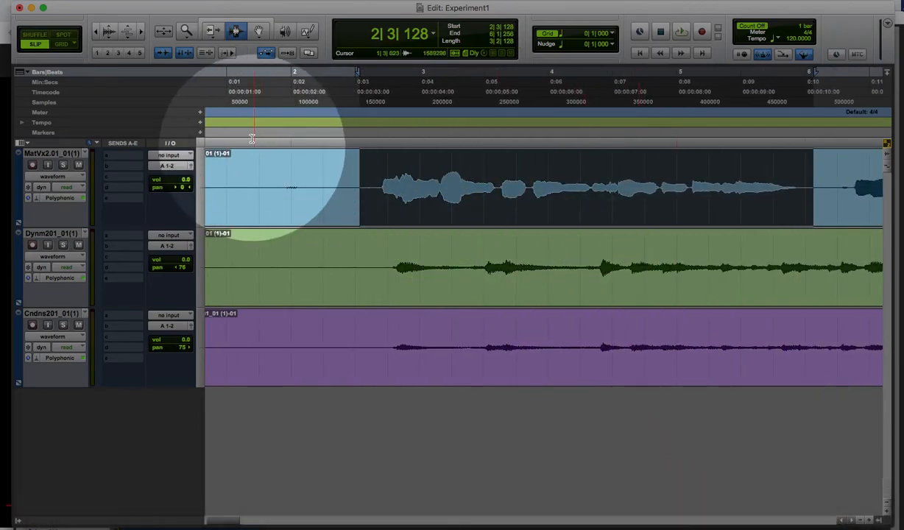
# Recall zoom presets 1, 2 and 3 in turn to go from the full-clip view down to the selected vocal phrase
pyautogui.click(97, 53)
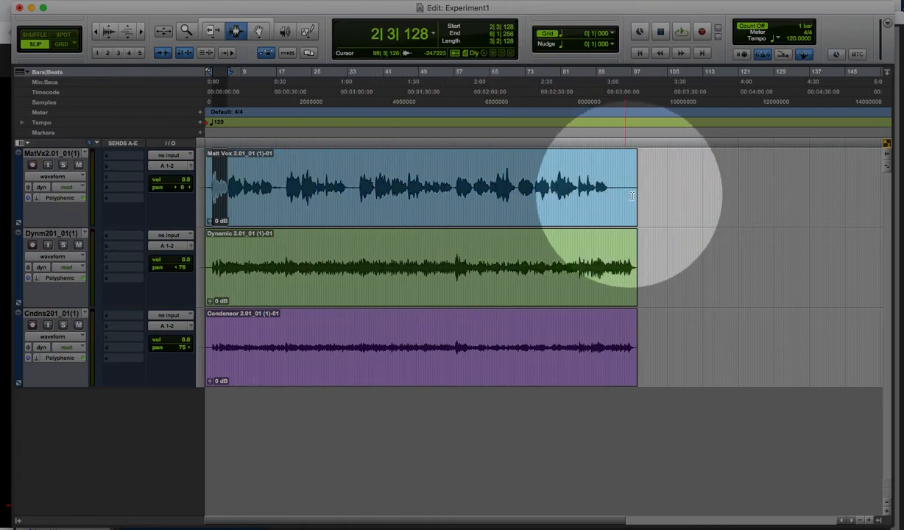
pyautogui.click(109, 53)
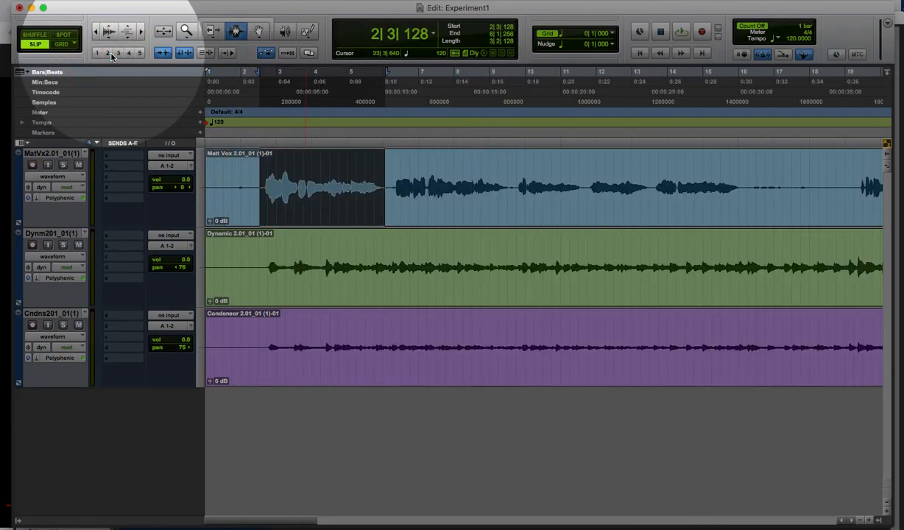
pyautogui.click(119, 53)
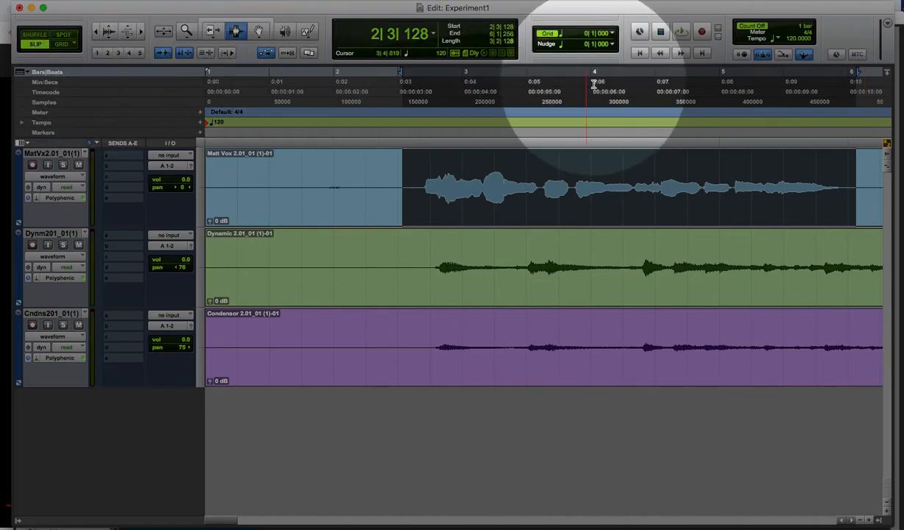
# Hide the Zoom Controls in the Edit window toolbar, show them again, and review the toolbar display options
pyautogui.click(888, 25)
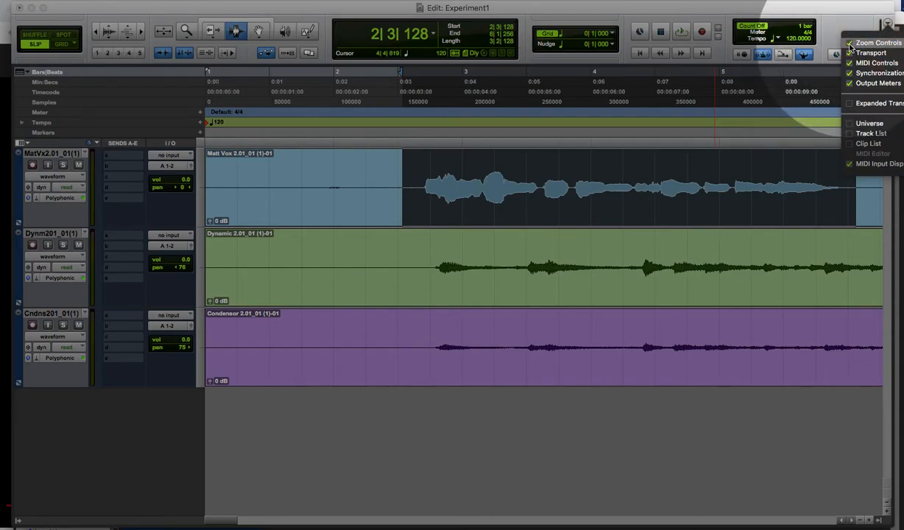
pyautogui.click(868, 44)
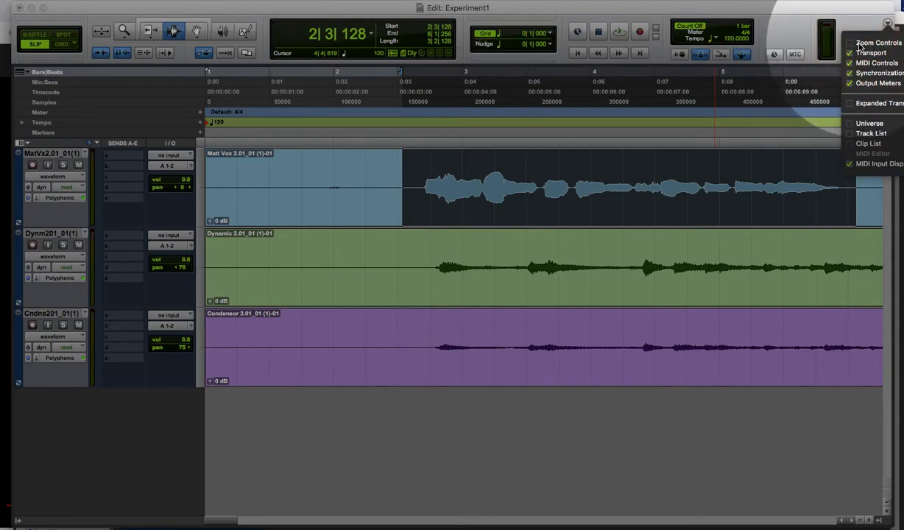
pyautogui.click(853, 44)
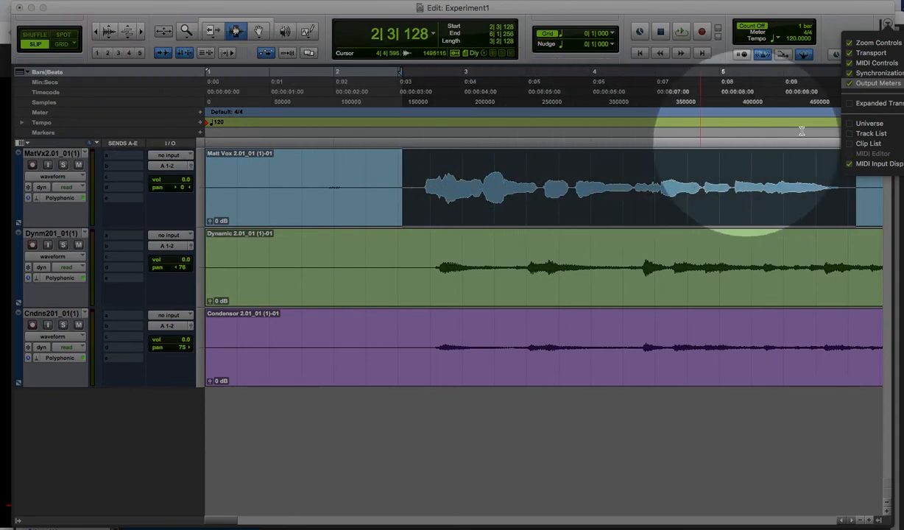
pyautogui.click(889, 27)
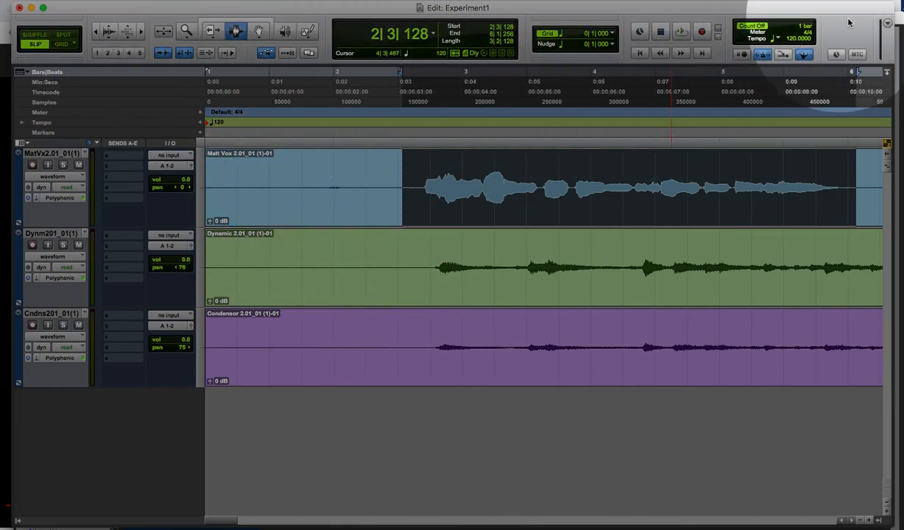
pyautogui.click(886, 24)
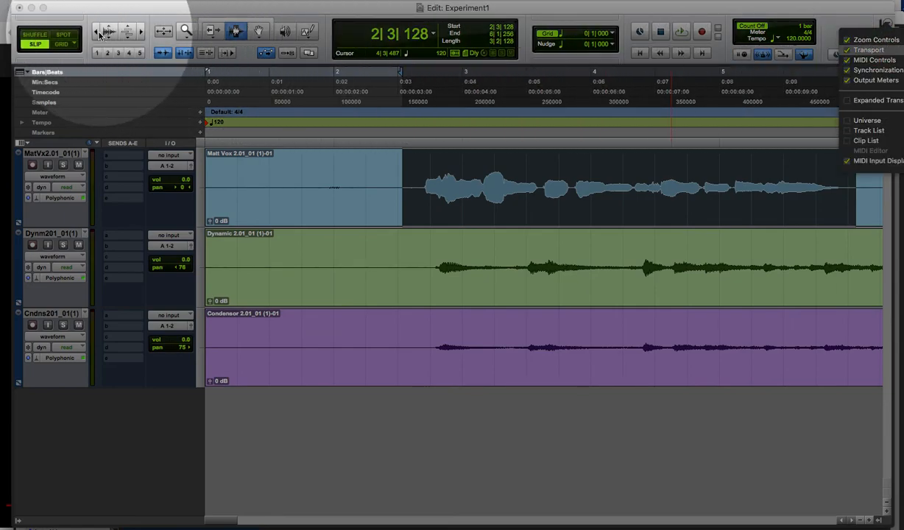
pyautogui.click(797, 429)
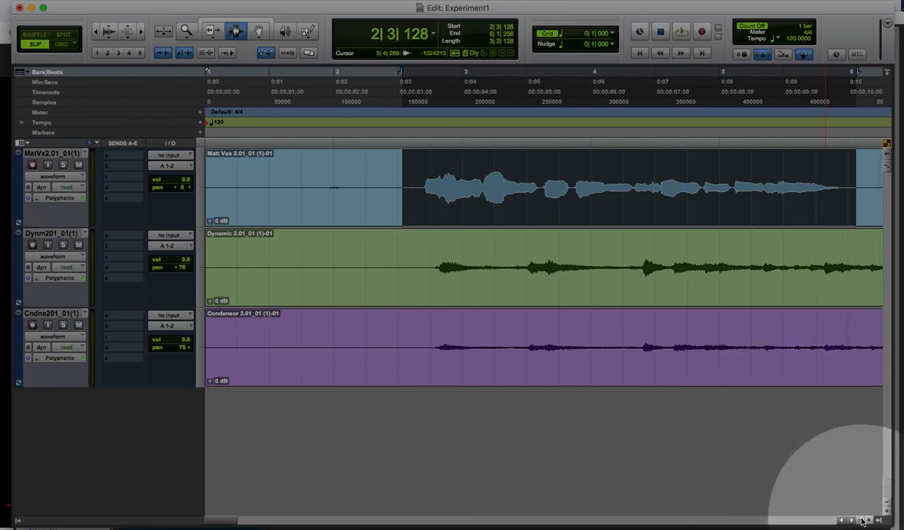